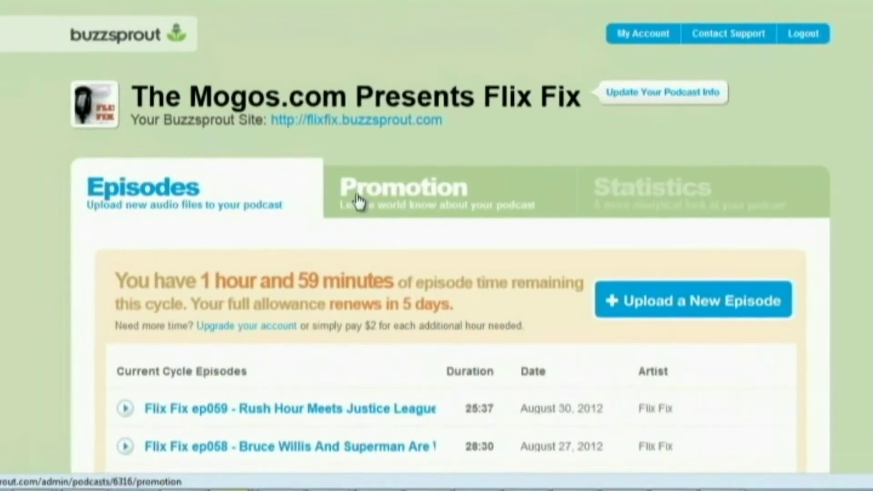
- Open the Promotion tab and scroll through the Promotion Overview
click(434, 197)
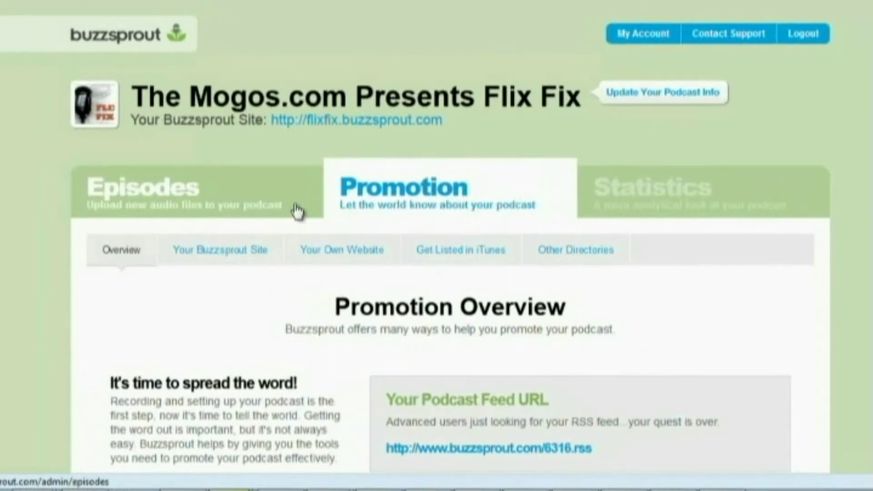
scroll(272, 239, down, 4)
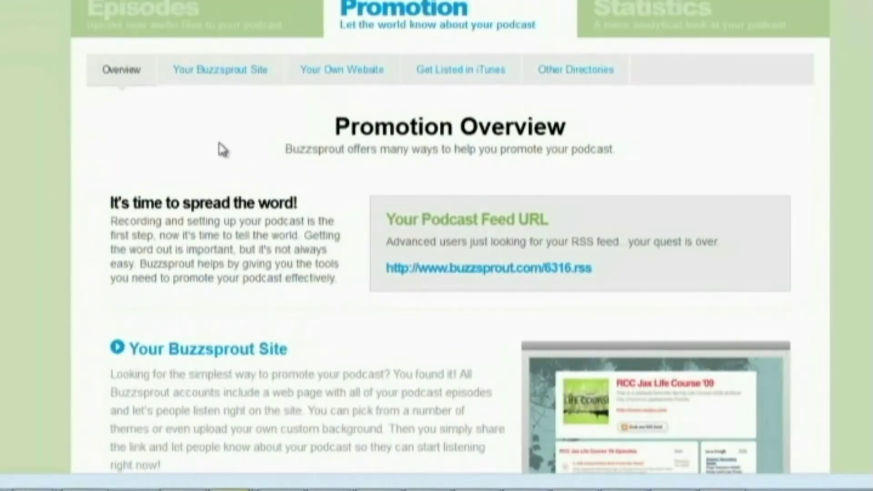
scroll(222, 149, down, 4)
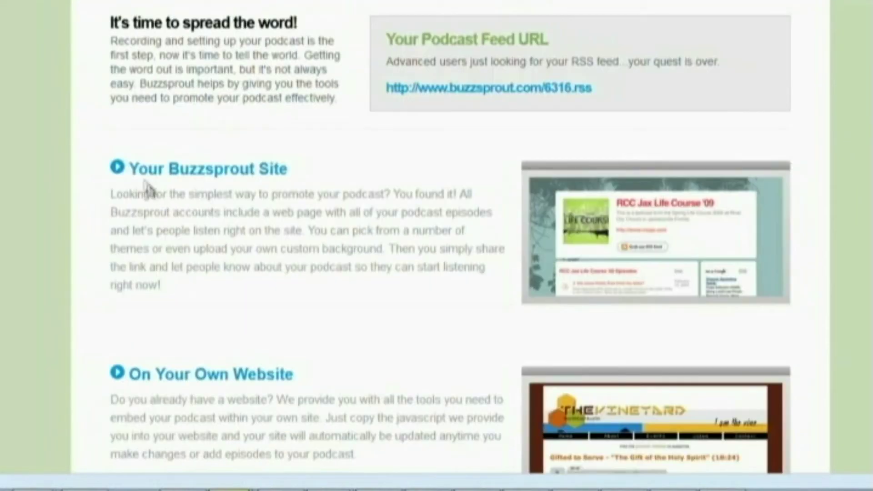
scroll(335, 175, down, 6)
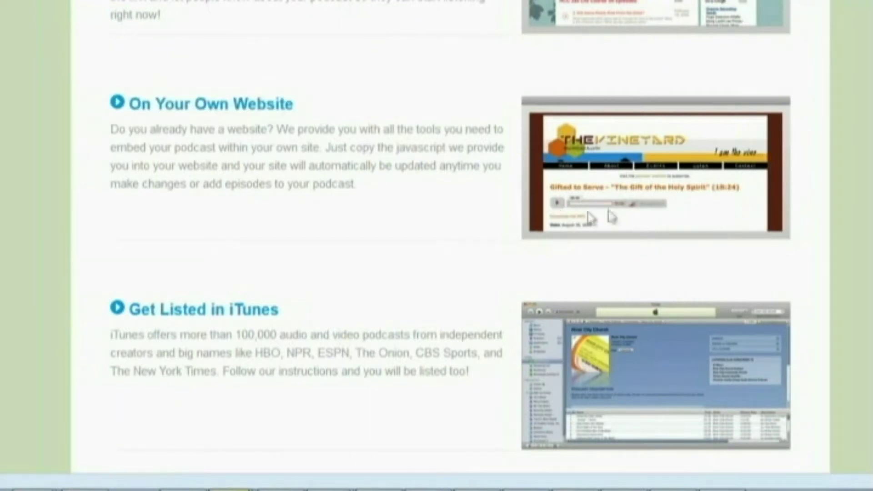
scroll(318, 175, down, 2)
scroll(227, 177, down, 2)
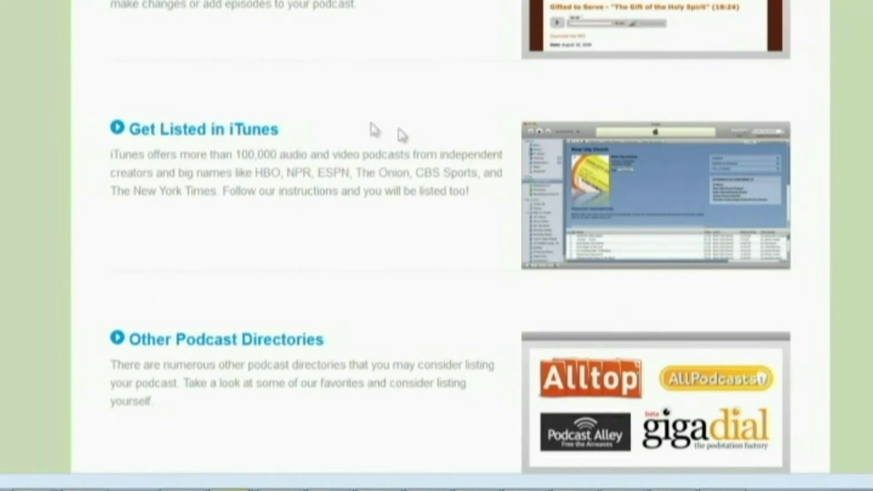
scroll(370, 131, down, 3)
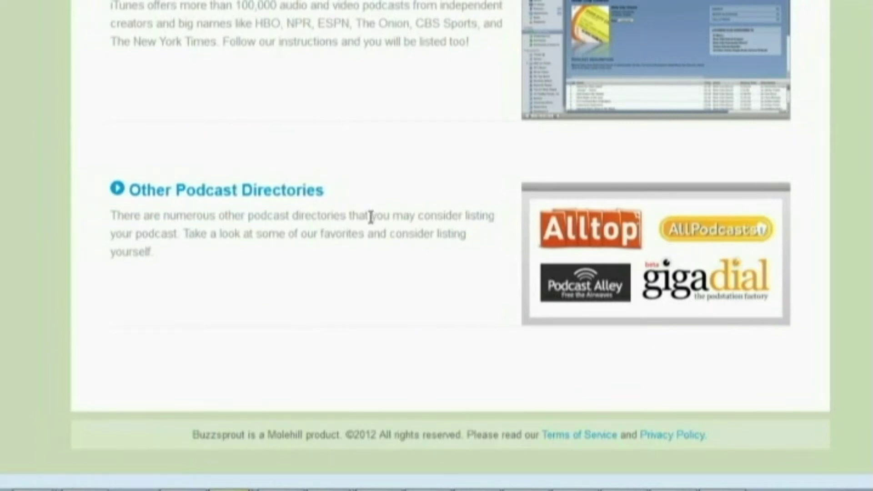
scroll(367, 215, up, 2)
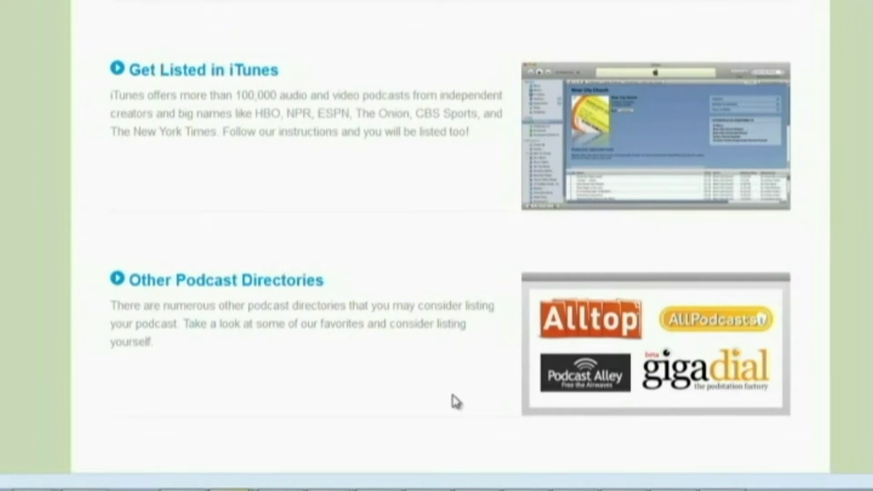
scroll(408, 278, up, 8)
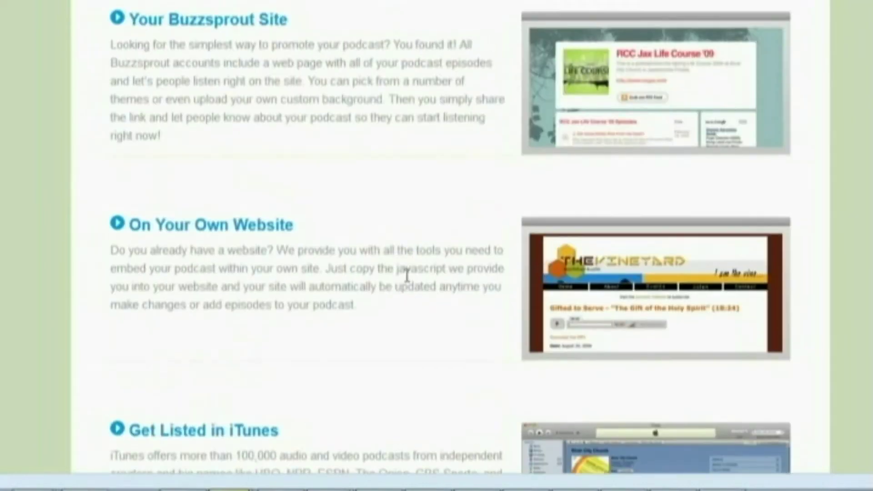
scroll(408, 281, up, 2)
- Finish reviewing the overview and bring up the Your Buzzsprout Site page
scroll(409, 282, down, 6)
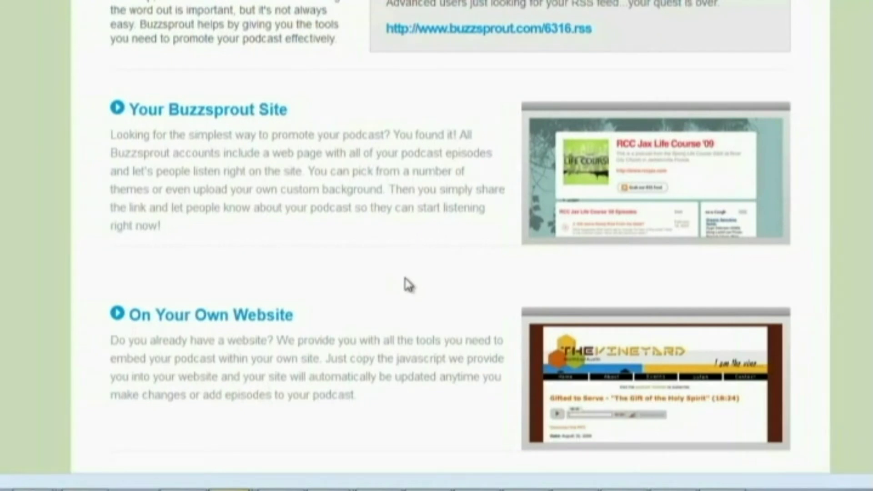
scroll(408, 282, up, 4)
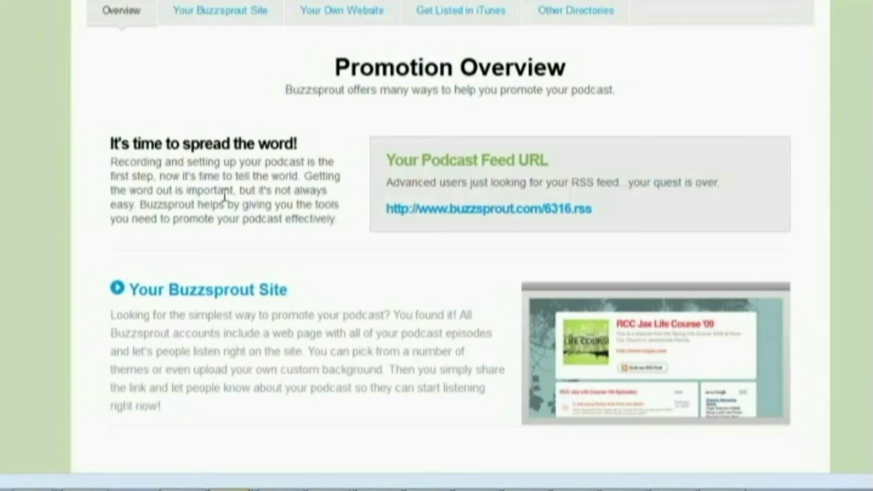
scroll(224, 195, down, 6)
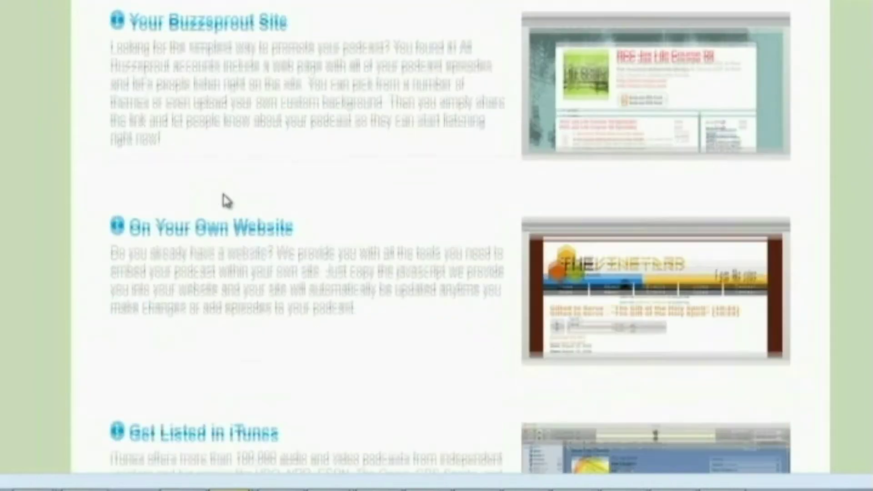
scroll(224, 194, up, 2)
scroll(224, 195, up, 8)
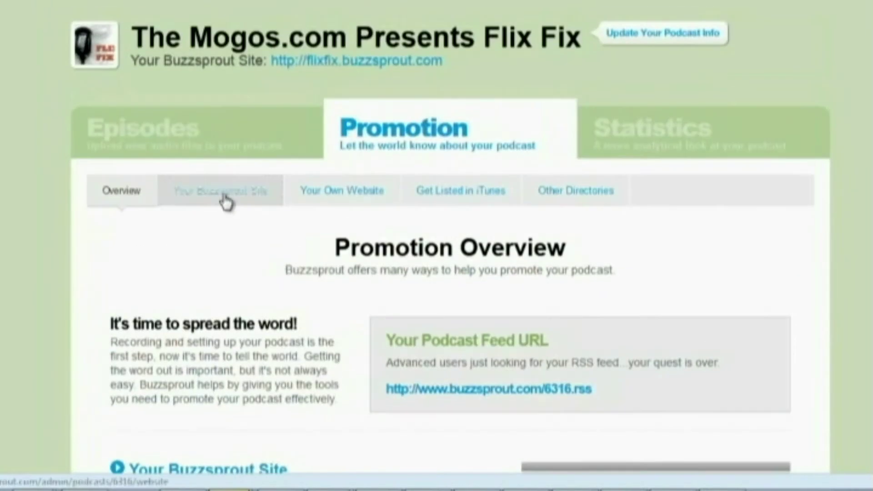
click(244, 205)
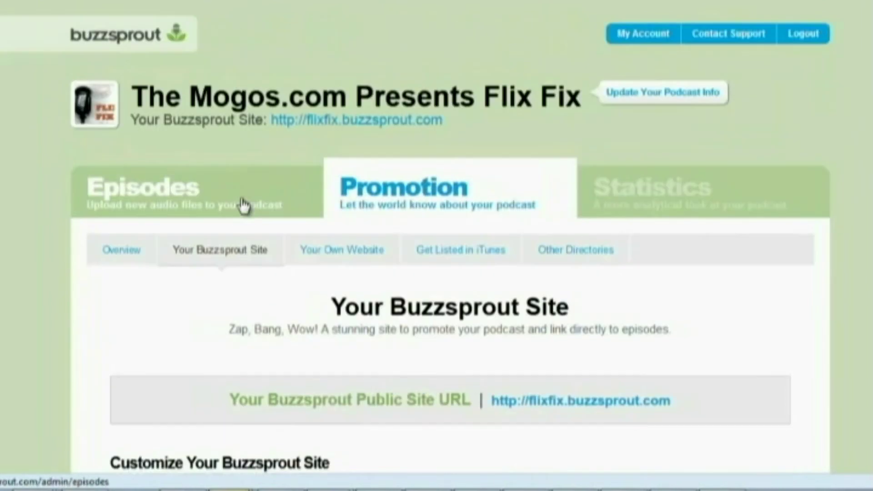
- Check the background image upload without picking a file, then view the flixfix.buzzsprout.com public URL and CNAME info
scroll(246, 218, down, 10)
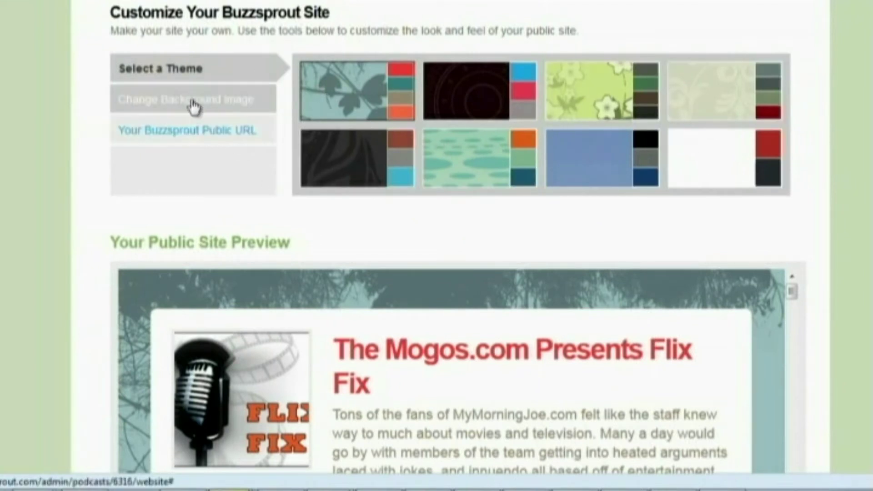
click(238, 98)
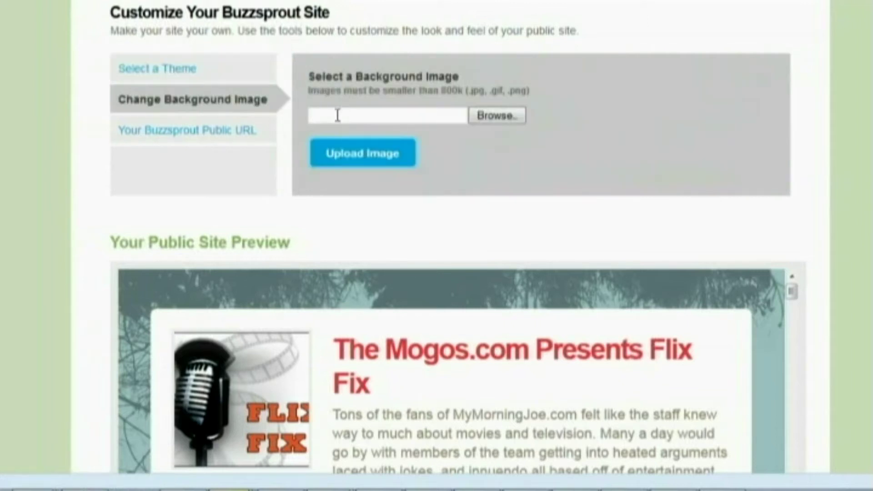
click(487, 115)
click(499, 419)
click(178, 136)
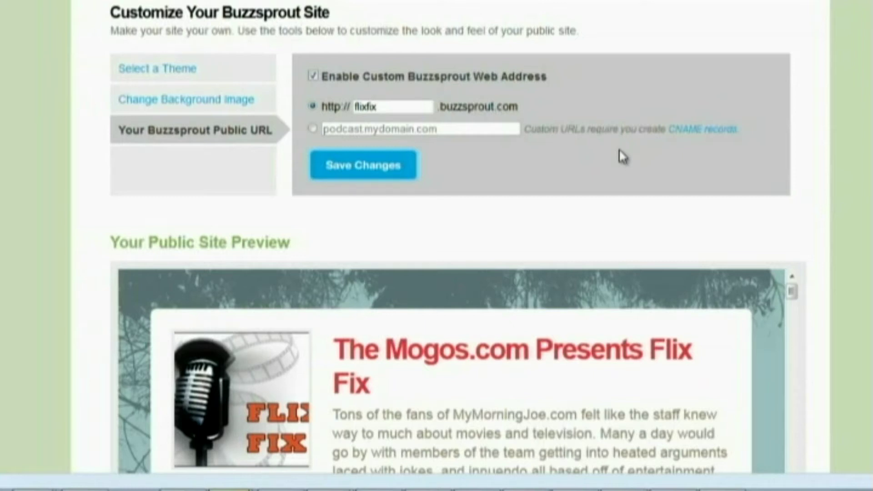
click(689, 133)
scroll(527, 168, down, 3)
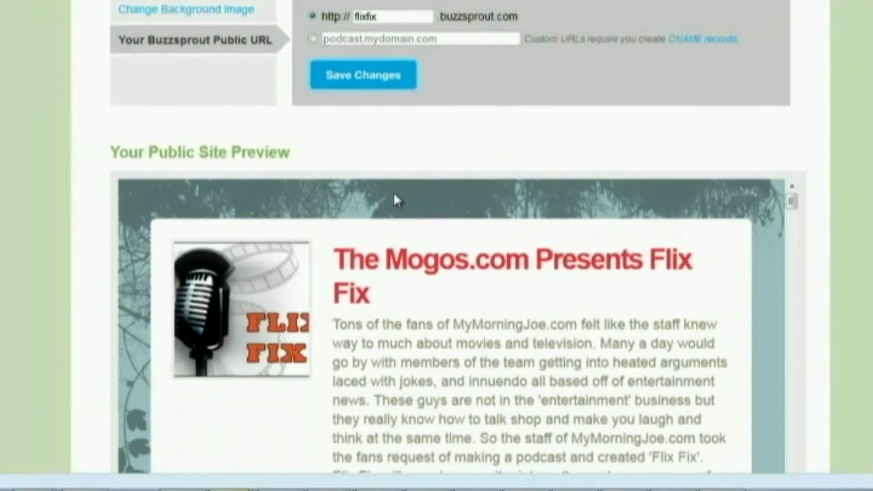
scroll(413, 200, down, 4)
scroll(832, 176, down, 4)
scroll(718, 195, up, 5)
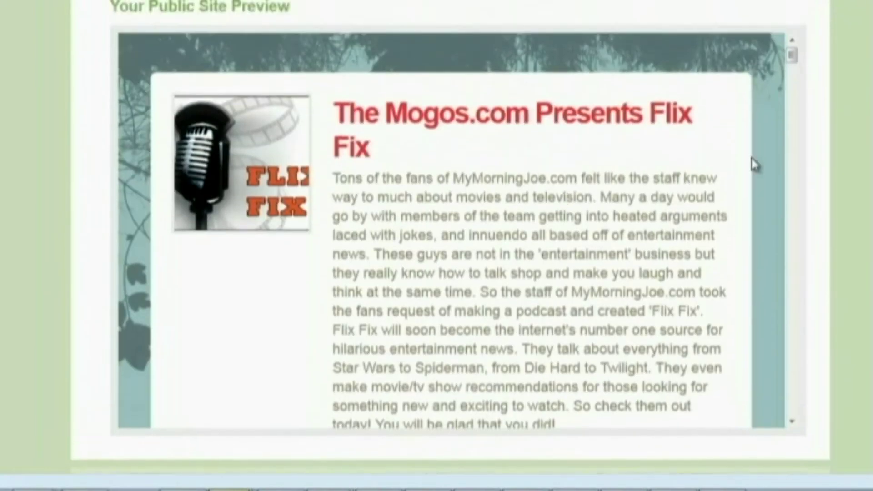
scroll(755, 165, up, 10)
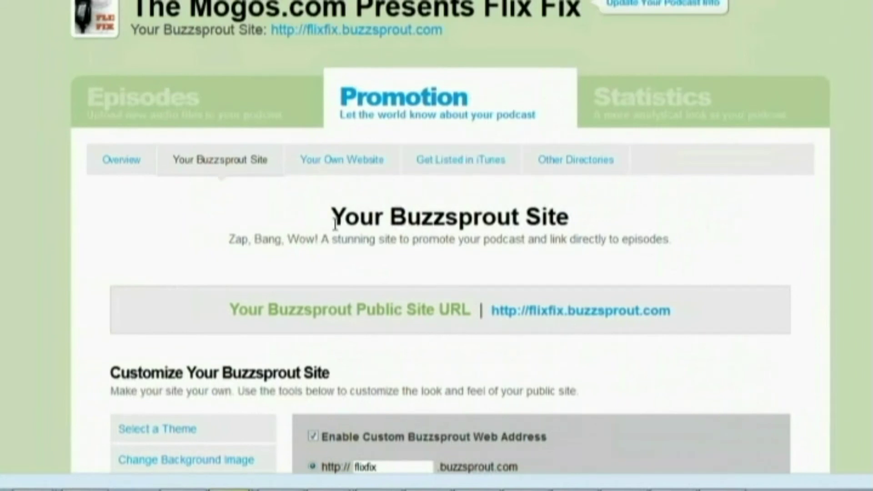
- Go to the Your Own Website embed page and highlight the Option 1 embed code
click(323, 166)
scroll(394, 300, down, 3)
scroll(491, 234, down, 1)
scroll(472, 246, down, 5)
scroll(436, 241, up, 3)
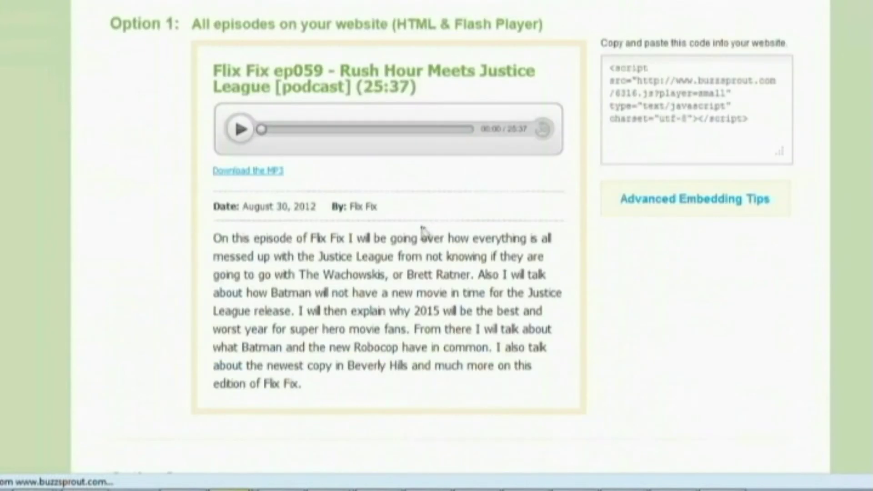
scroll(343, 163, up, 2)
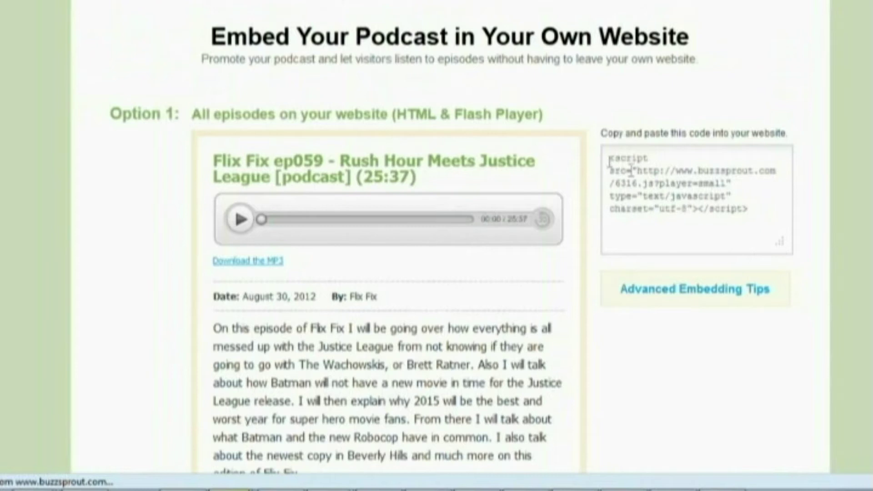
drag(609, 161, 714, 210)
- Highlight the Option 3 heading and bring up the Advanced Embedding Tips
scroll(727, 227, down, 8)
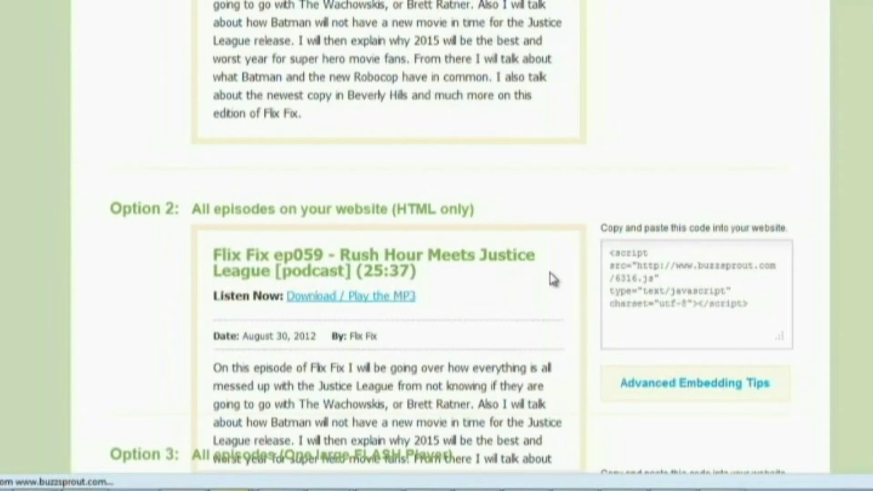
scroll(587, 255, down, 2)
scroll(632, 227, down, 4)
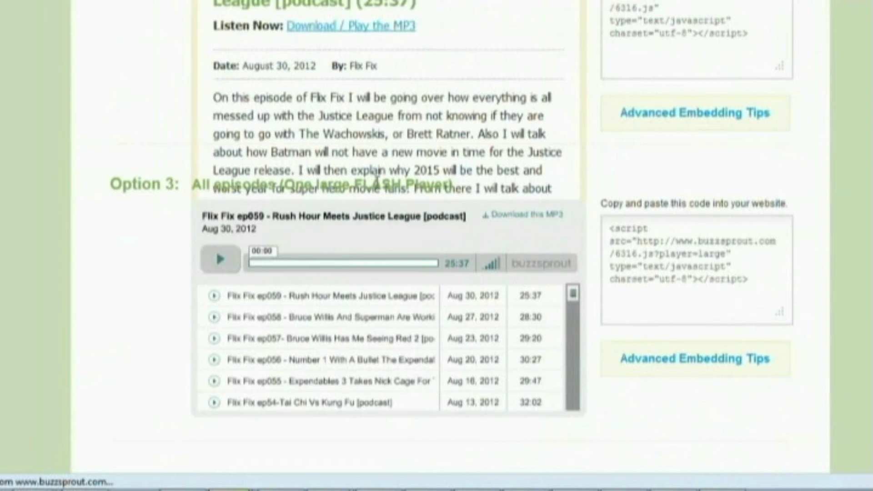
drag(111, 177, 487, 195)
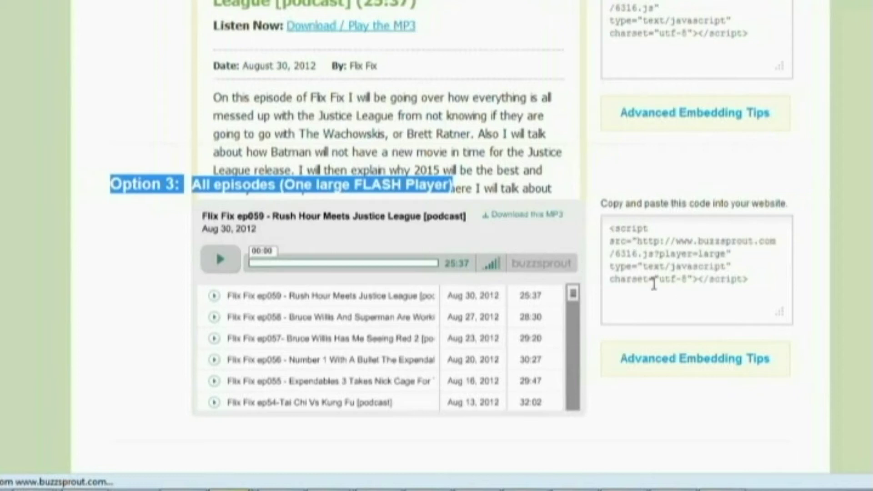
scroll(495, 273, down, 2)
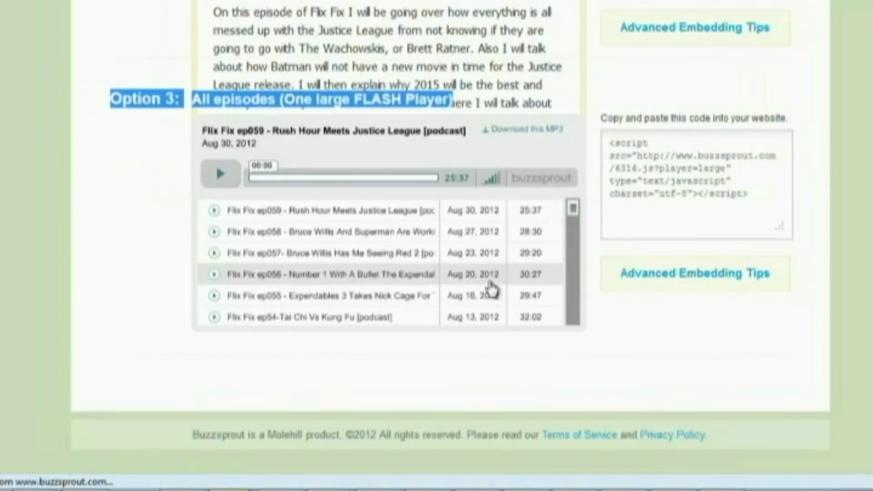
scroll(494, 284, up, 6)
scroll(561, 286, up, 6)
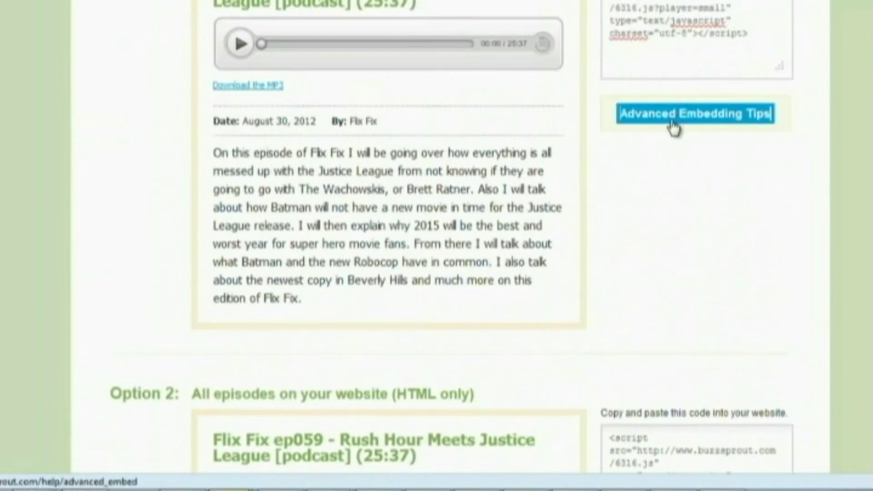
scroll(682, 204, up, 4)
click(696, 297)
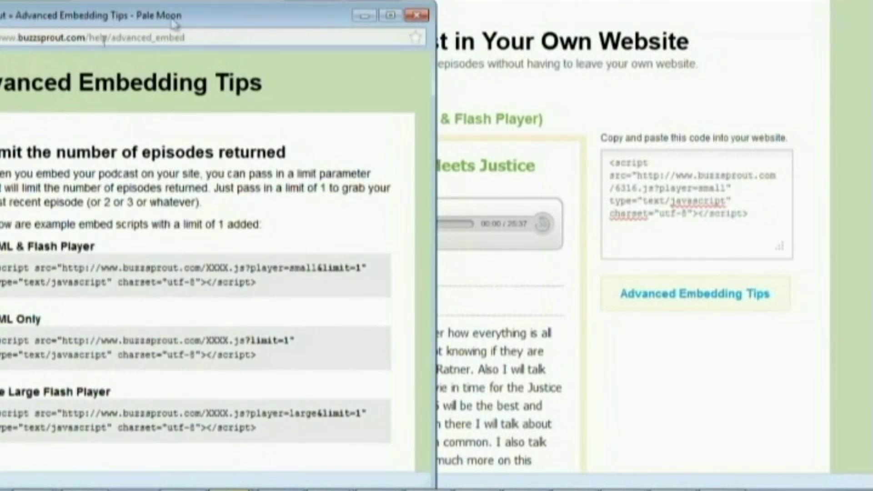
- Widen and raise the Advanced Embedding Tips window, close it, and go to Get Listed in iTunes
drag(435, 117, 770, 121)
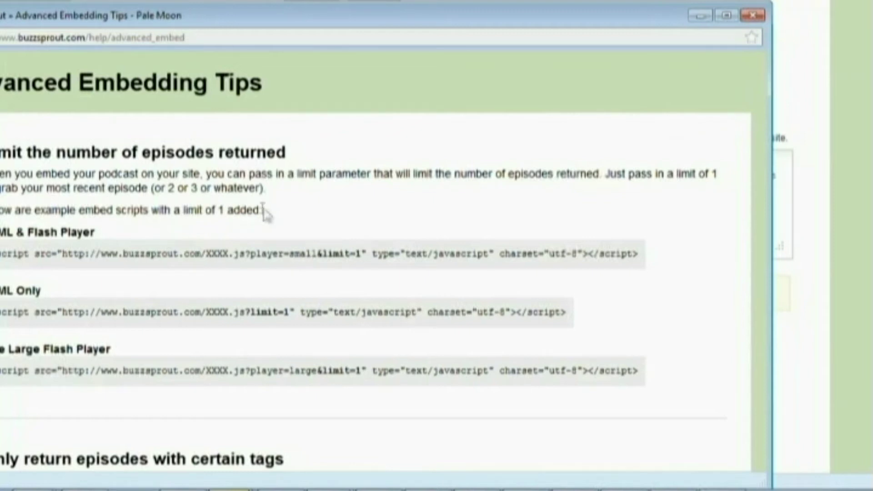
drag(312, 23, 331, 0)
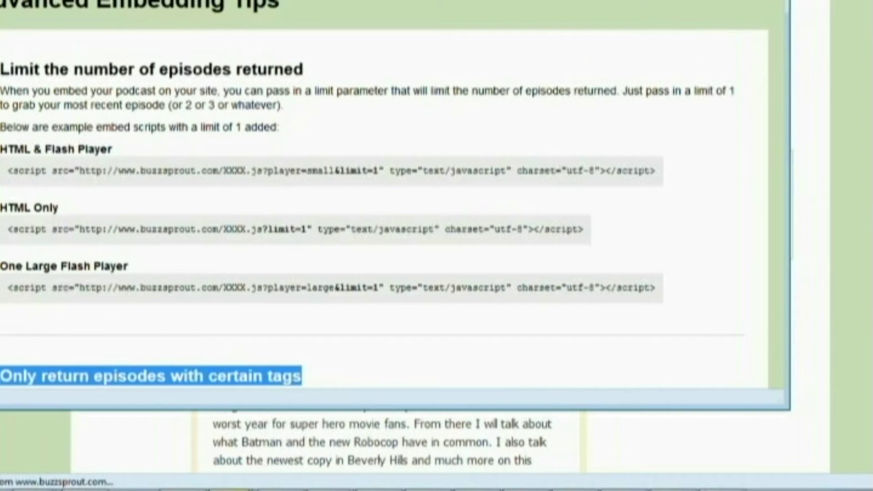
click(780, 1)
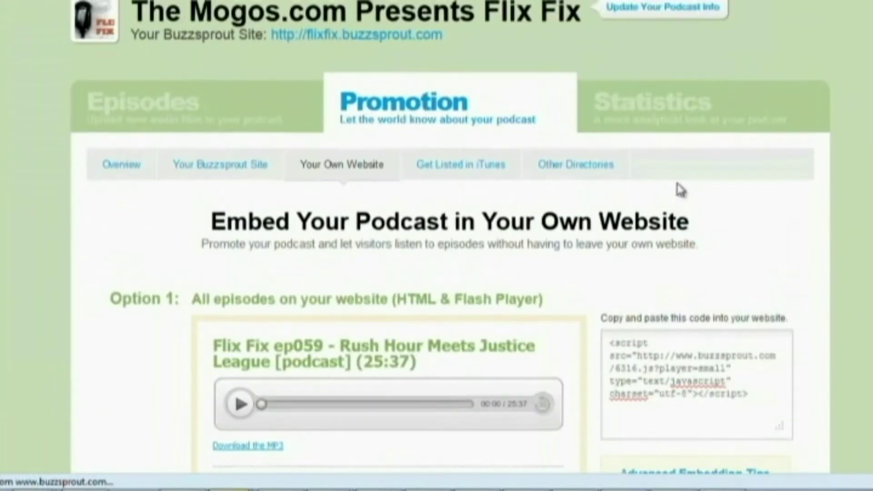
click(464, 175)
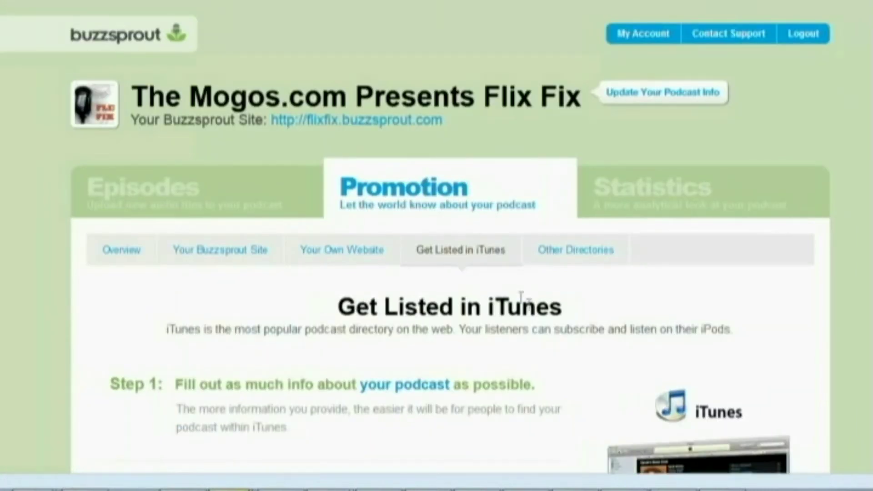
scroll(521, 296, down, 6)
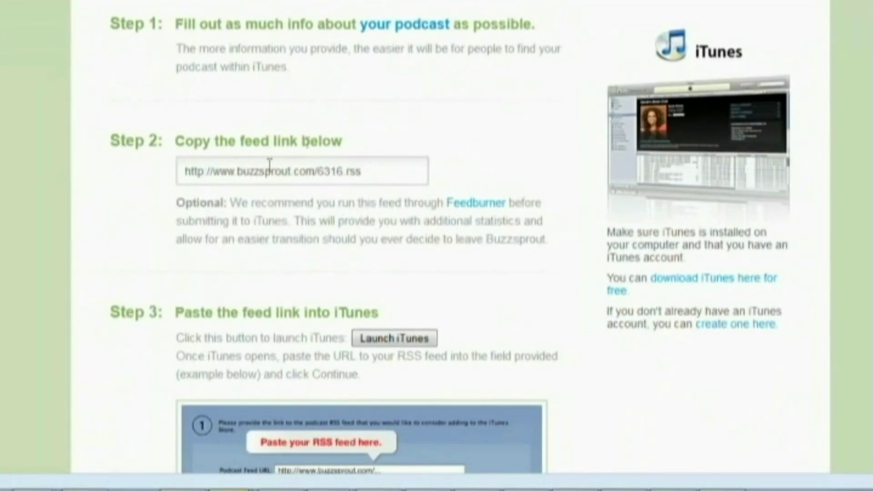
scroll(273, 168, down, 3)
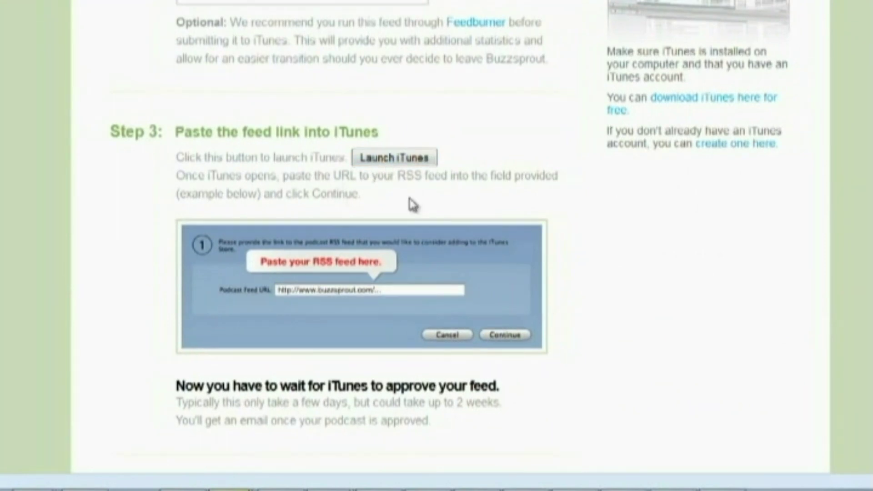
scroll(411, 204, down, 8)
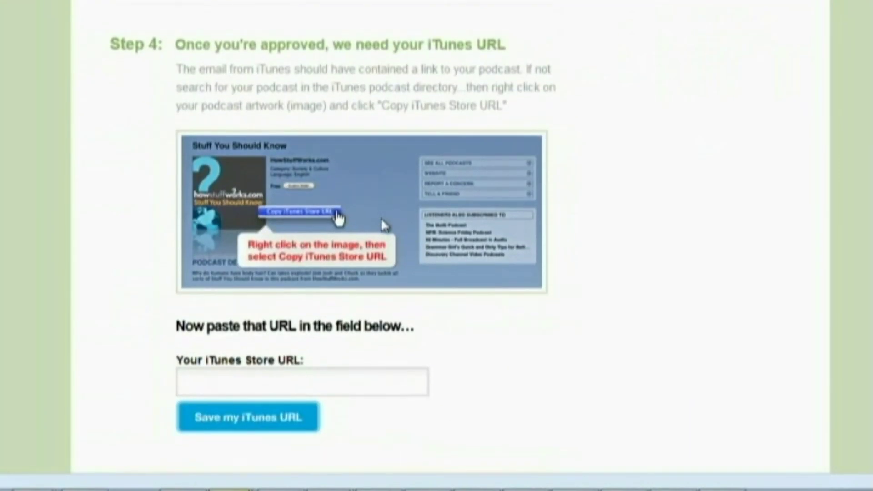
scroll(381, 217, down, 2)
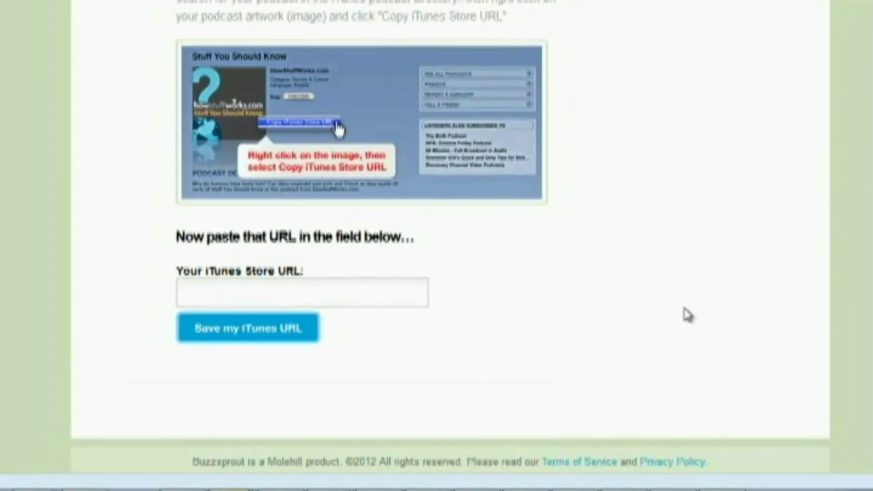
scroll(684, 312, up, 15)
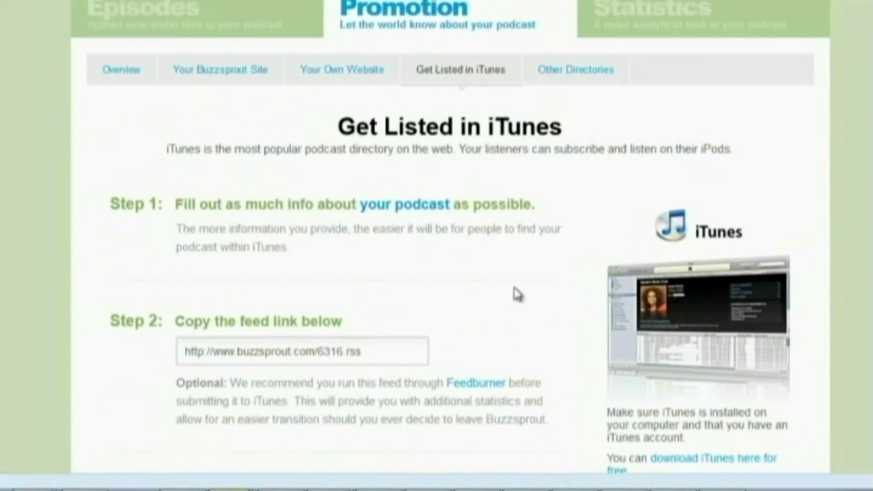
scroll(550, 136, up, 3)
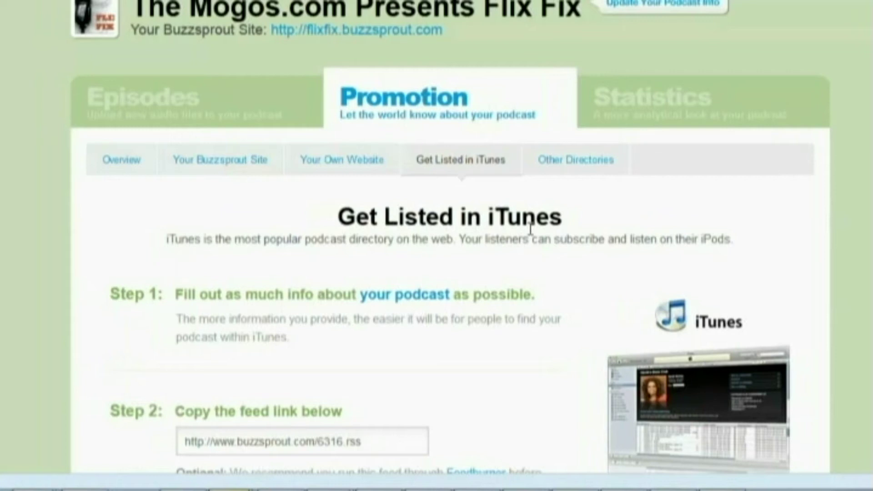
scroll(344, 316, down, 4)
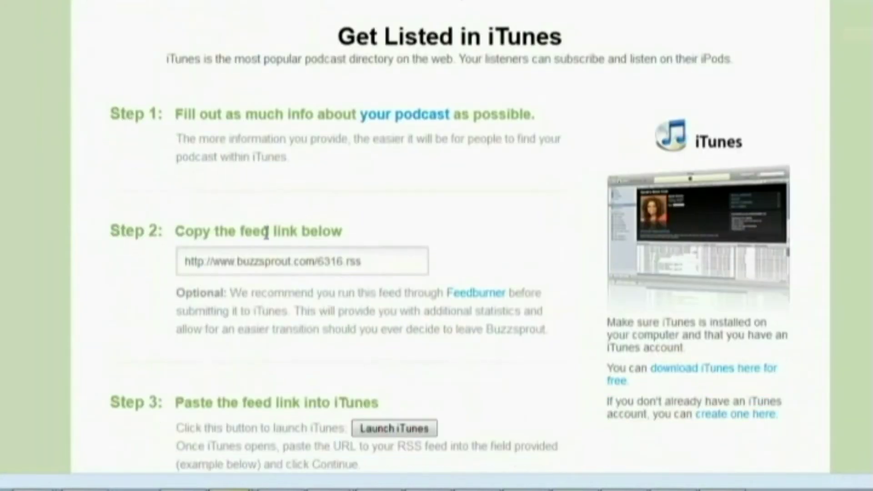
scroll(463, 400, up, 6)
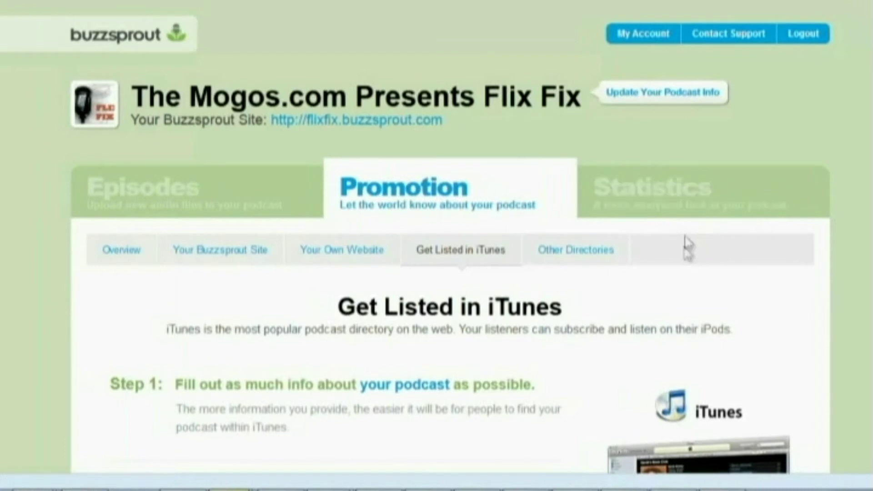
- Scroll through the Statistics tab's play chart and episode stats
click(660, 205)
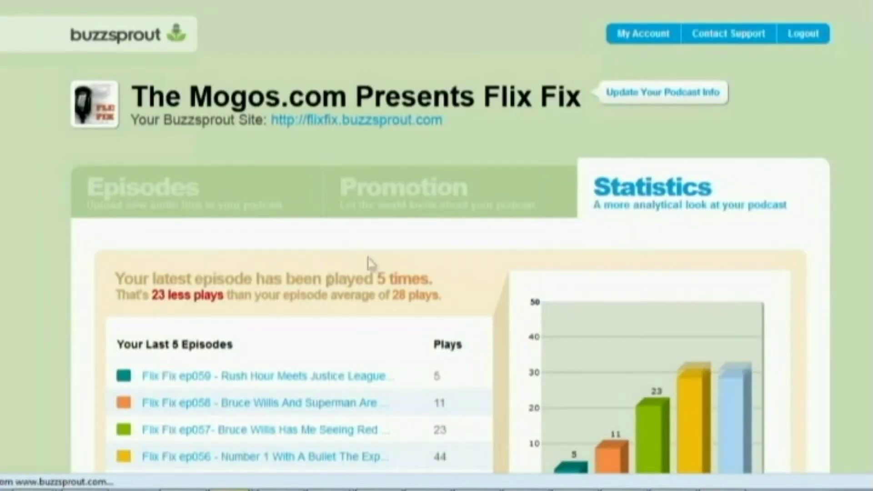
scroll(559, 293, down, 4)
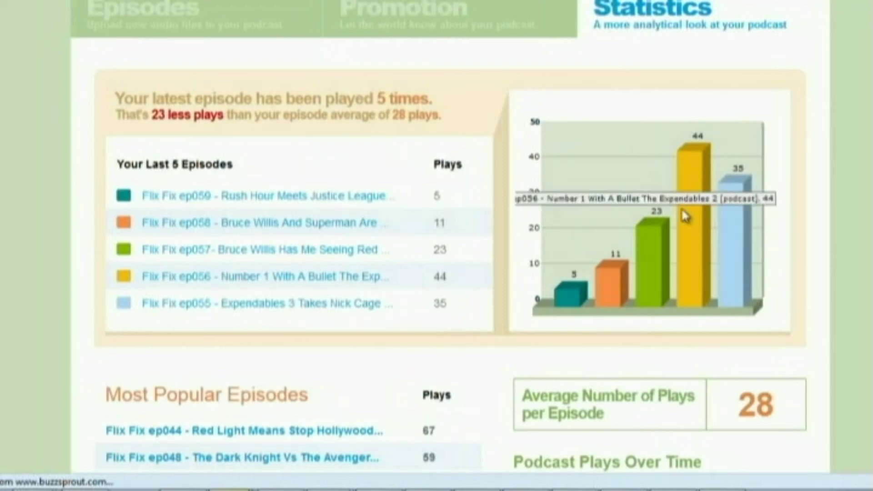
mouse_move(730, 271)
scroll(731, 272, down, 4)
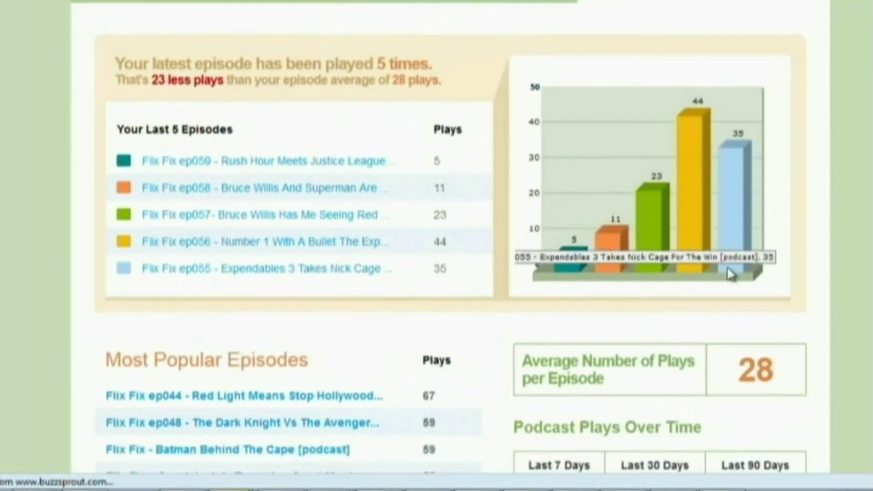
scroll(411, 249, down, 5)
scroll(402, 222, up, 4)
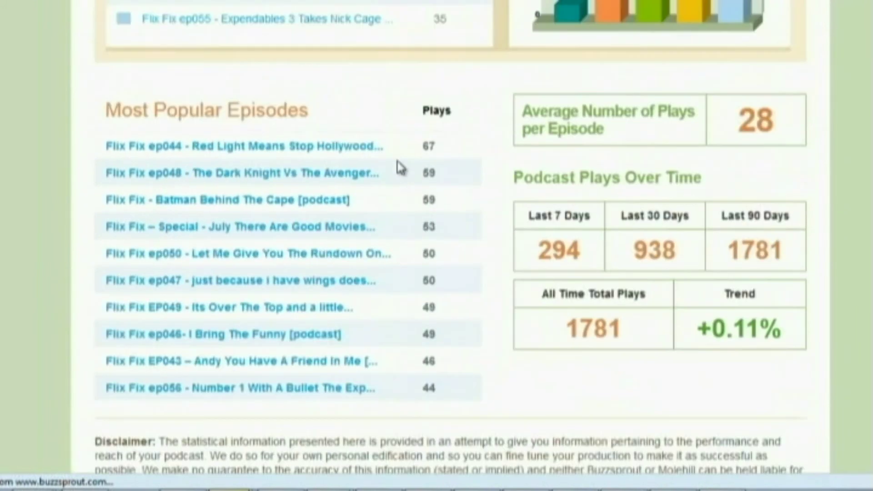
click(257, 177)
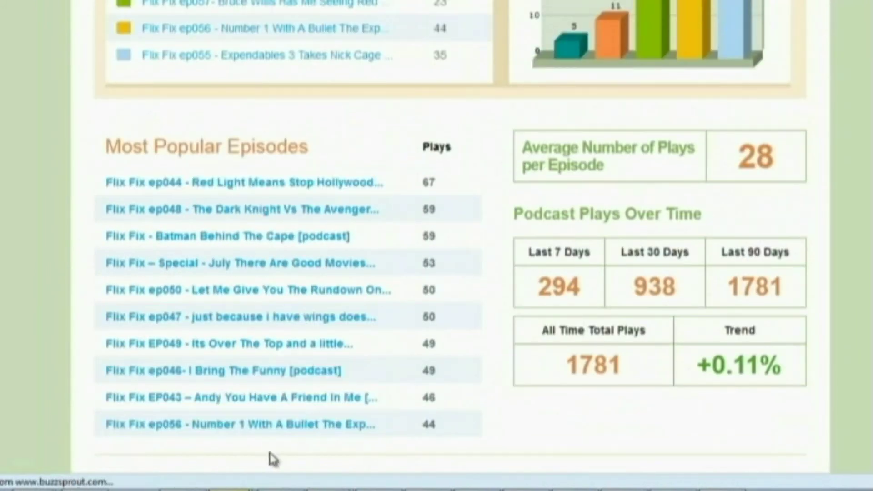
- Highlight the 28 average plays per episode, All Time Total Plays, and +0.11% trend figures
drag(544, 143, 678, 161)
click(733, 157)
drag(732, 157, 780, 162)
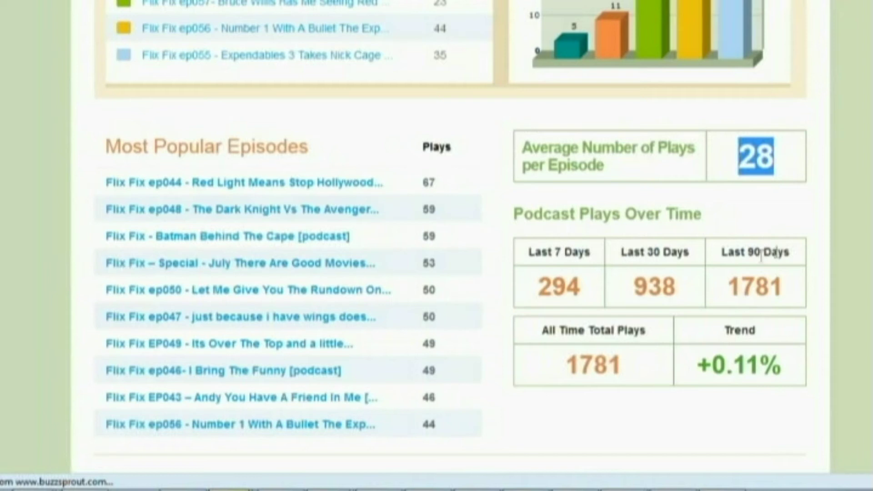
drag(527, 339, 653, 331)
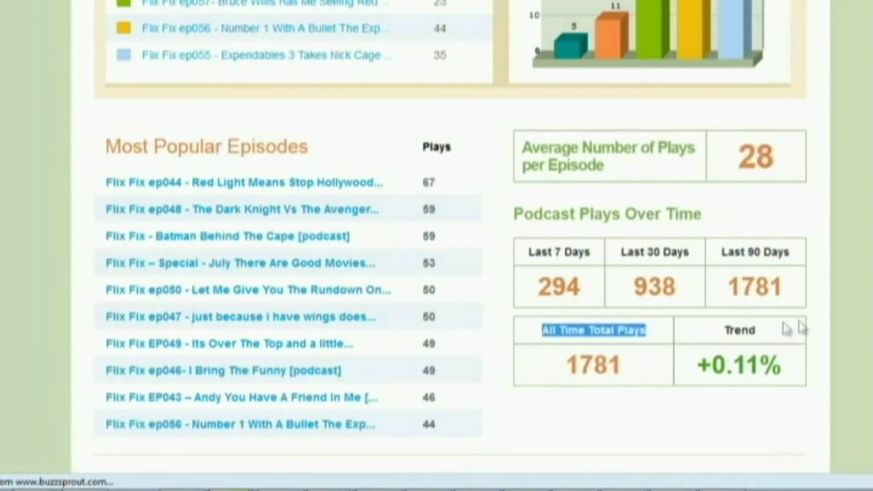
drag(703, 375, 793, 370)
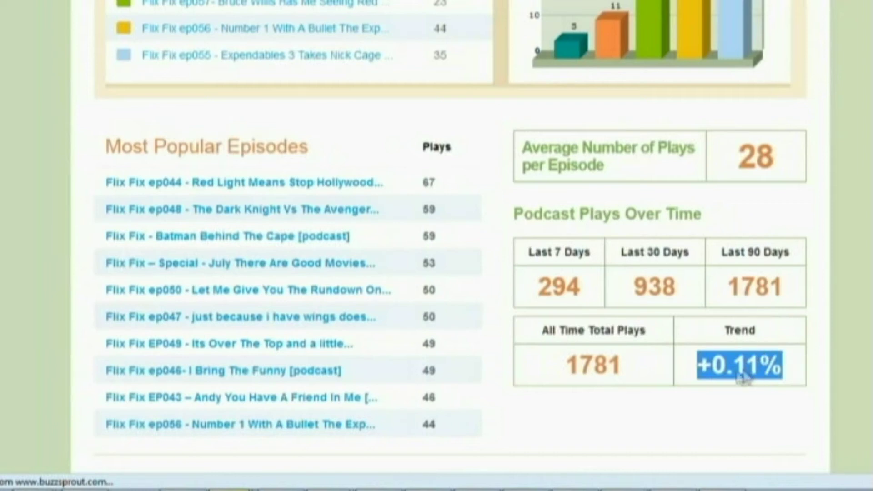
click(783, 368)
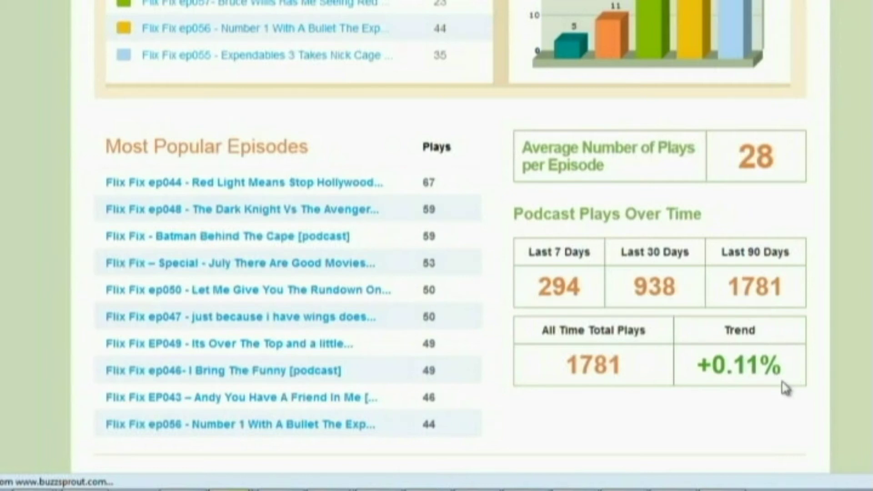
scroll(668, 345, up, 10)
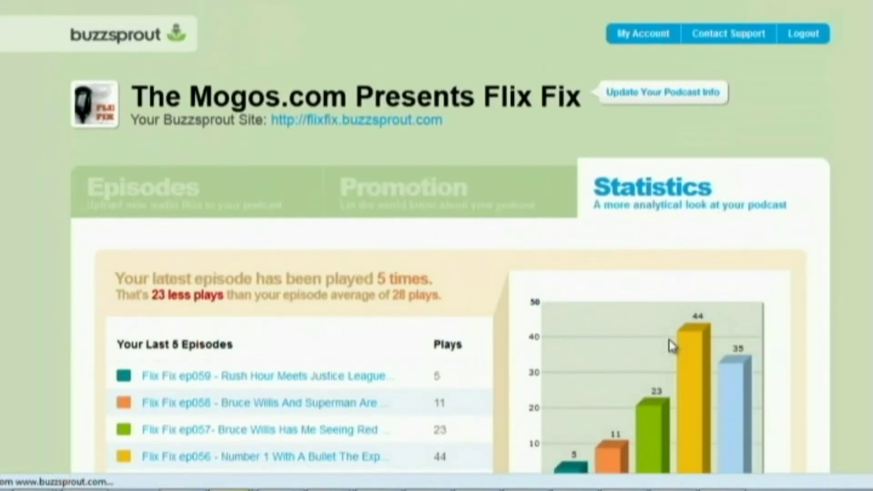
scroll(672, 346, down, 4)
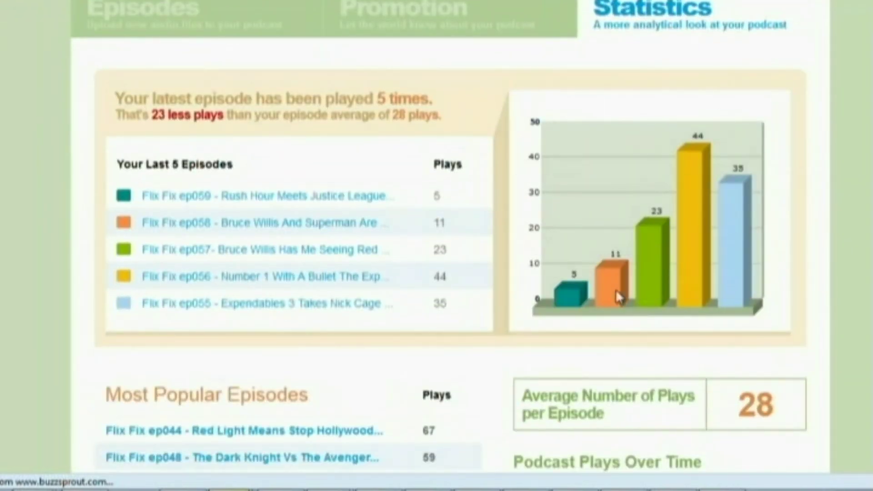
mouse_move(687, 213)
scroll(258, 146, down, 8)
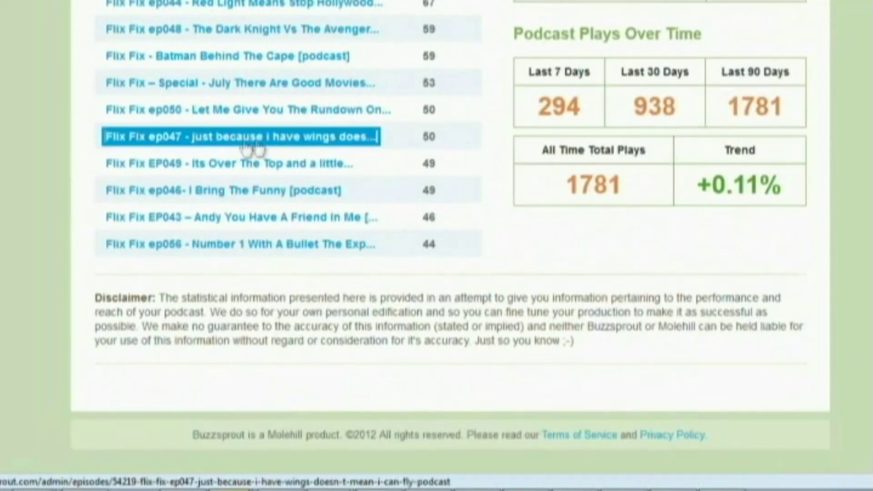
scroll(302, 171, up, 4)
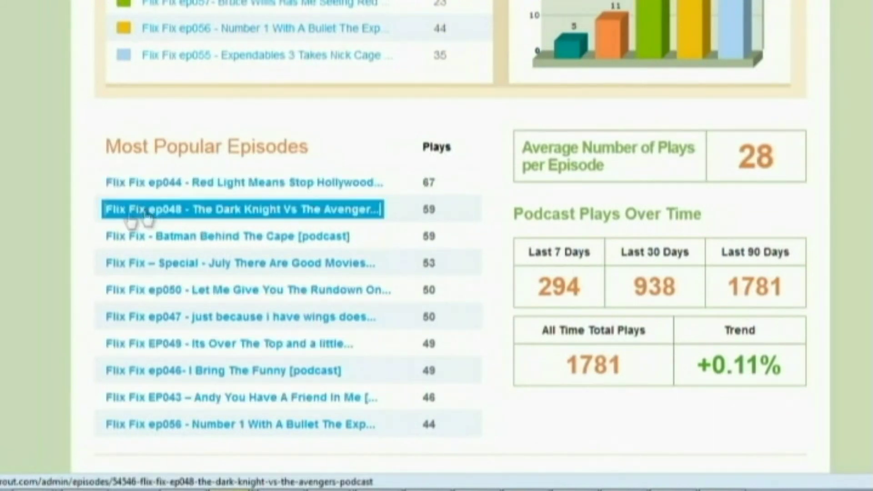
drag(86, 175, 438, 426)
click(439, 426)
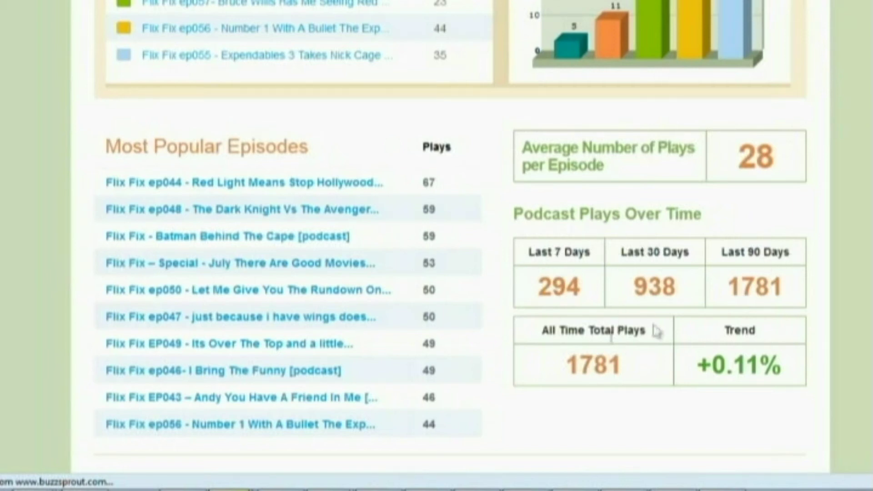
scroll(652, 273, up, 4)
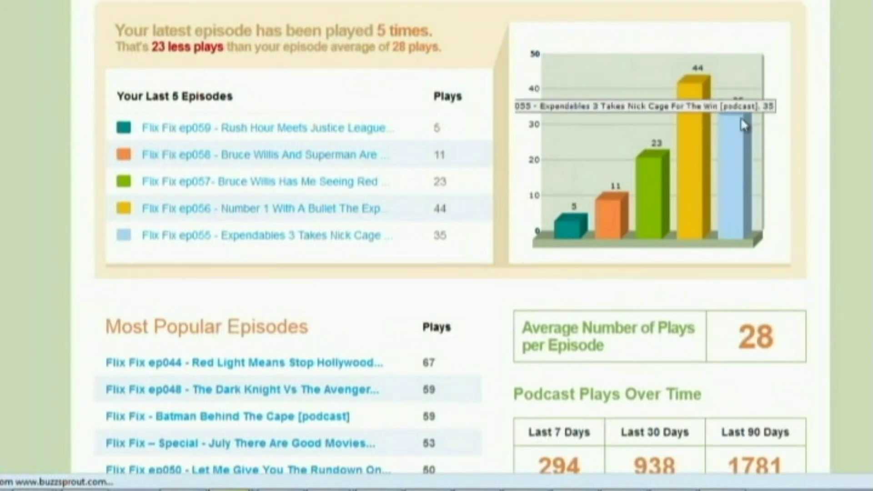
scroll(752, 274, down, 4)
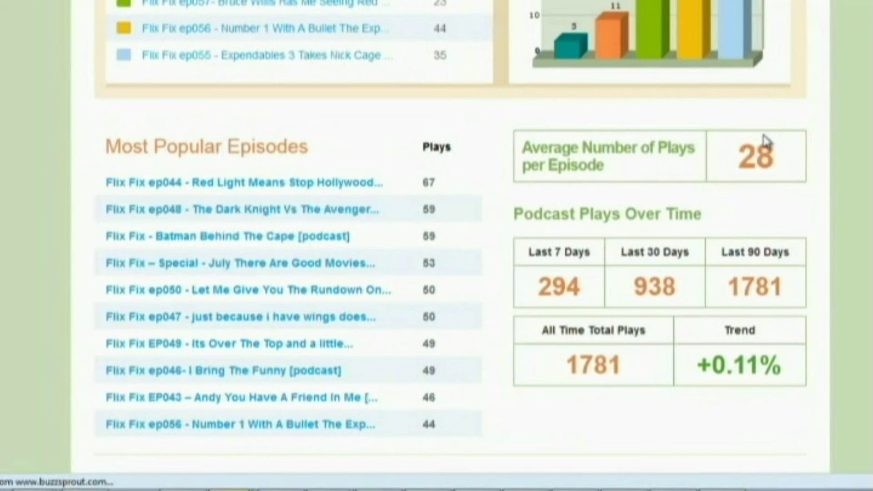
drag(744, 153, 800, 163)
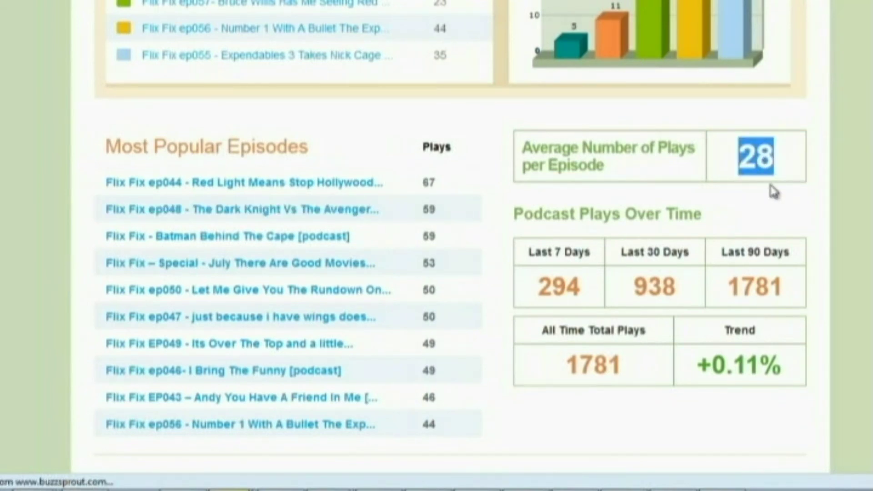
drag(698, 363, 821, 362)
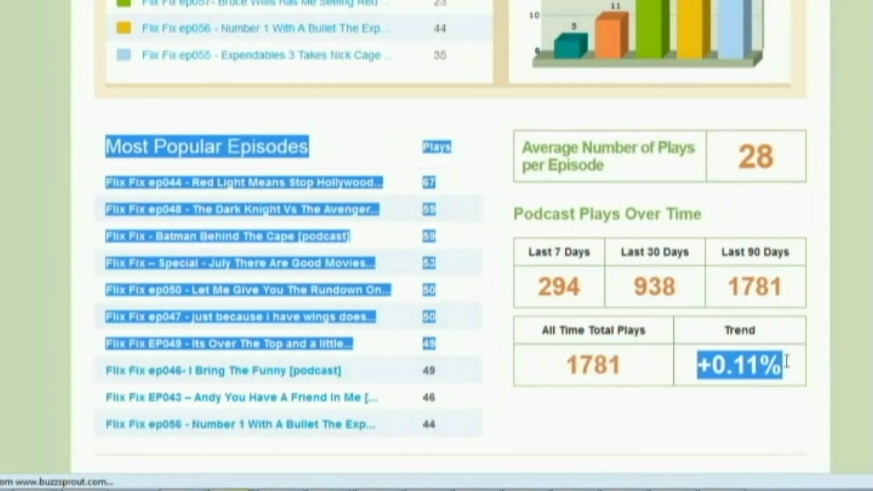
click(750, 391)
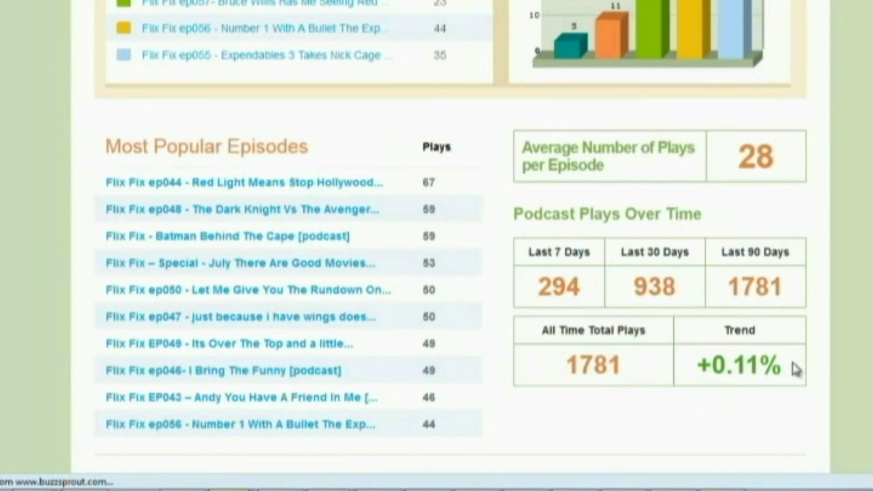
scroll(789, 356, up, 6)
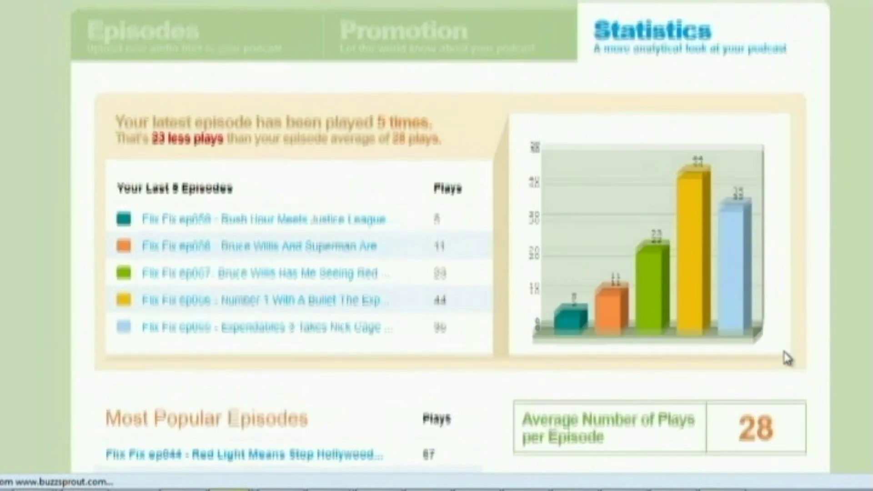
scroll(787, 359, up, 4)
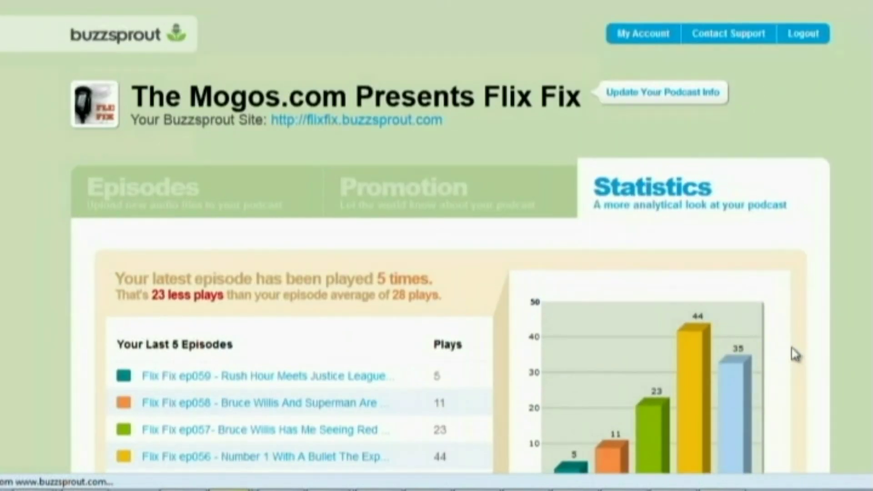